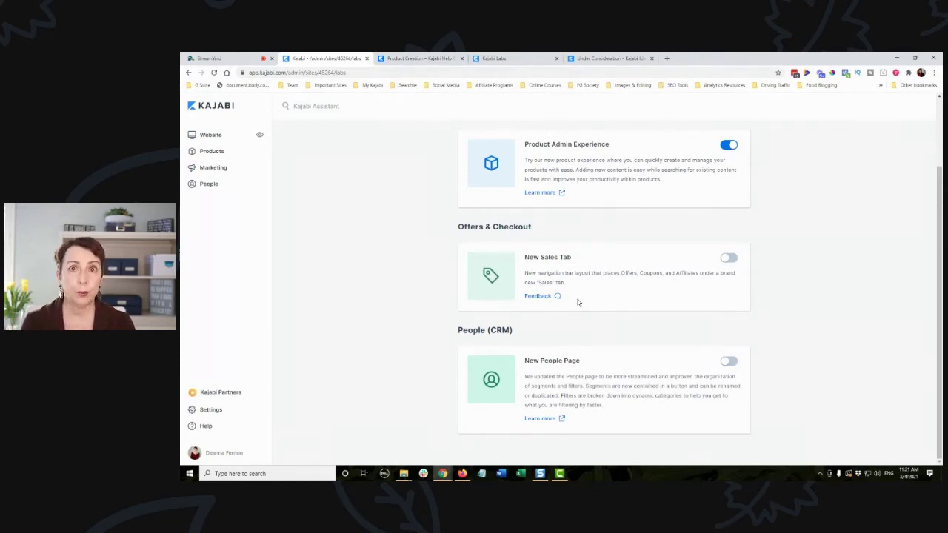
Step: Turn on the New Sales Tab feature under Offers & Checkout and reload the page, allowing the form resubmission
{"action": "left_click", "coordinate": [730, 260]}
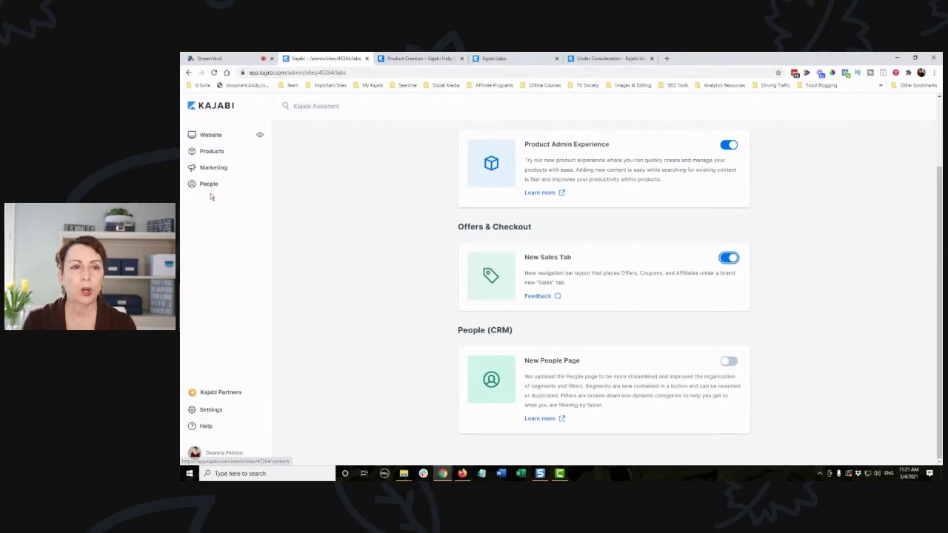
{"action": "left_click", "coordinate": [214, 73]}
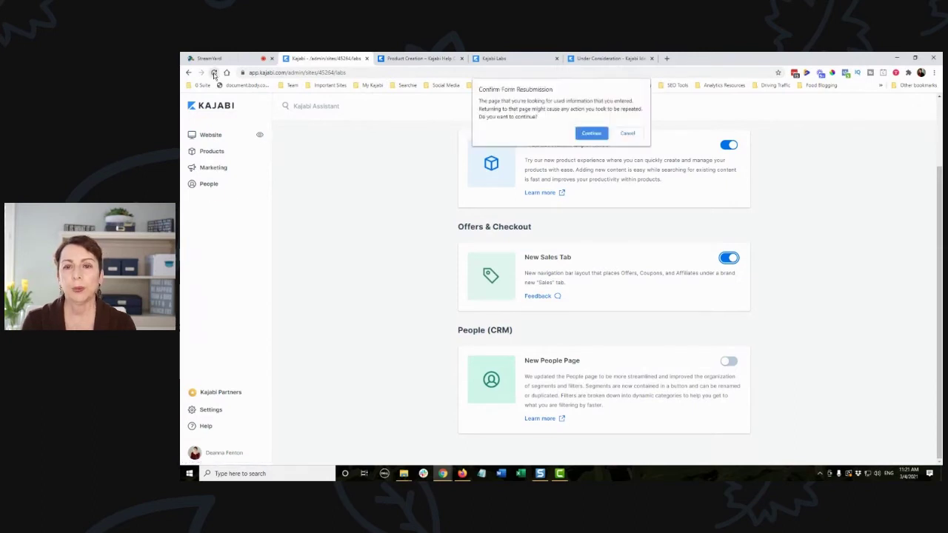
{"action": "left_click", "coordinate": [588, 133]}
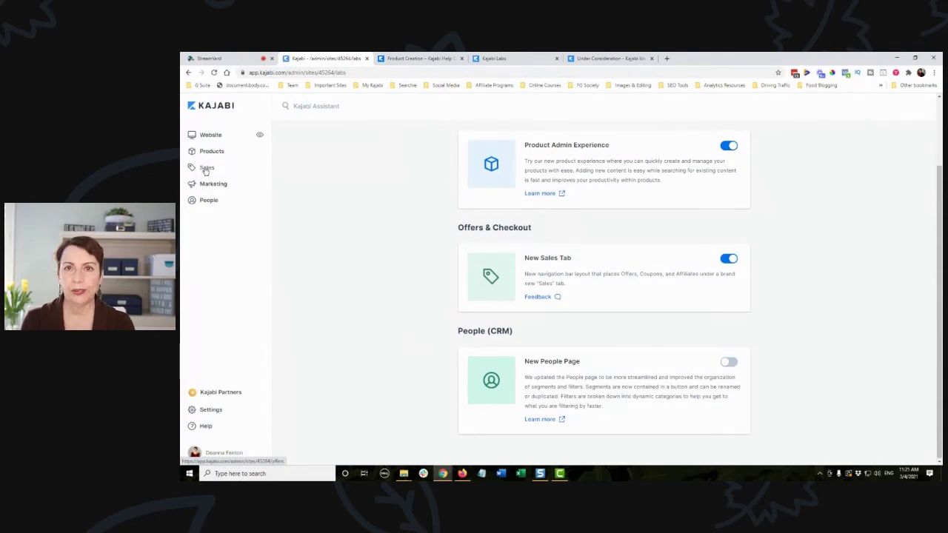
Step: View the Products section's navigation and open the Offers page in the new Sales section
{"action": "left_click", "coordinate": [206, 169]}
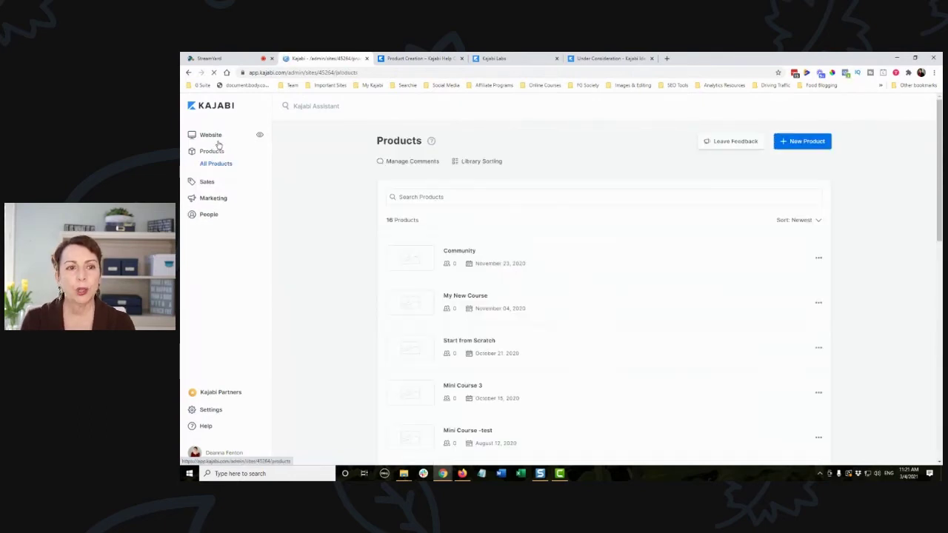
{"action": "left_click", "coordinate": [204, 166]}
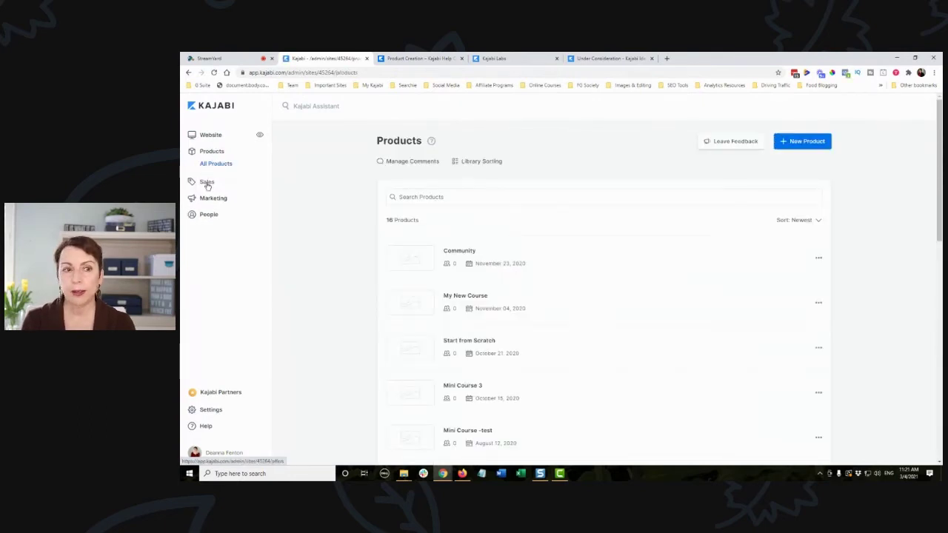
{"action": "left_click", "coordinate": [253, 189]}
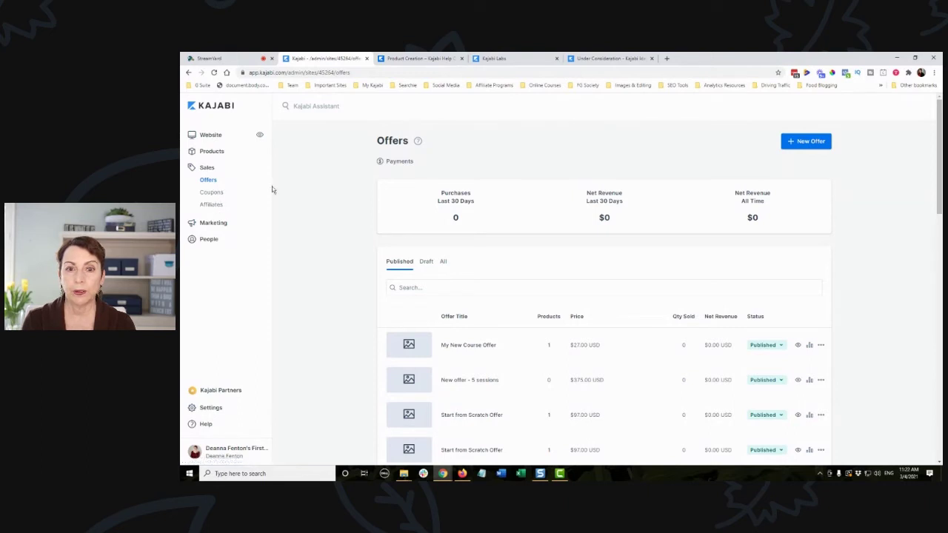
Step: Look through the published offers list, check the draft offers, and return to the published ones
{"action": "scroll", "coordinate": [524, 185], "scroll_direction": "down", "scroll_amount": 1}
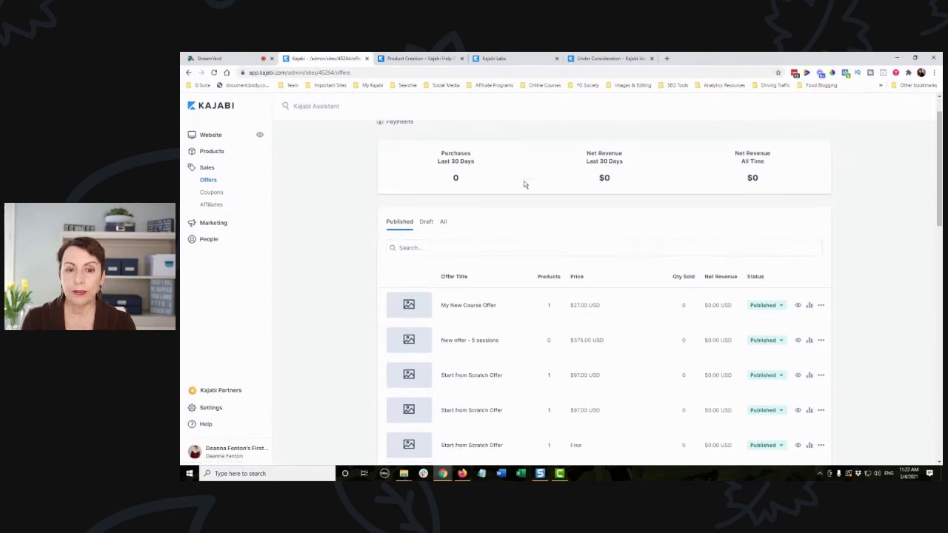
{"action": "scroll", "coordinate": [523, 184], "scroll_direction": "down", "scroll_amount": 2}
{"action": "scroll", "coordinate": [523, 184], "scroll_direction": "down", "scroll_amount": 1}
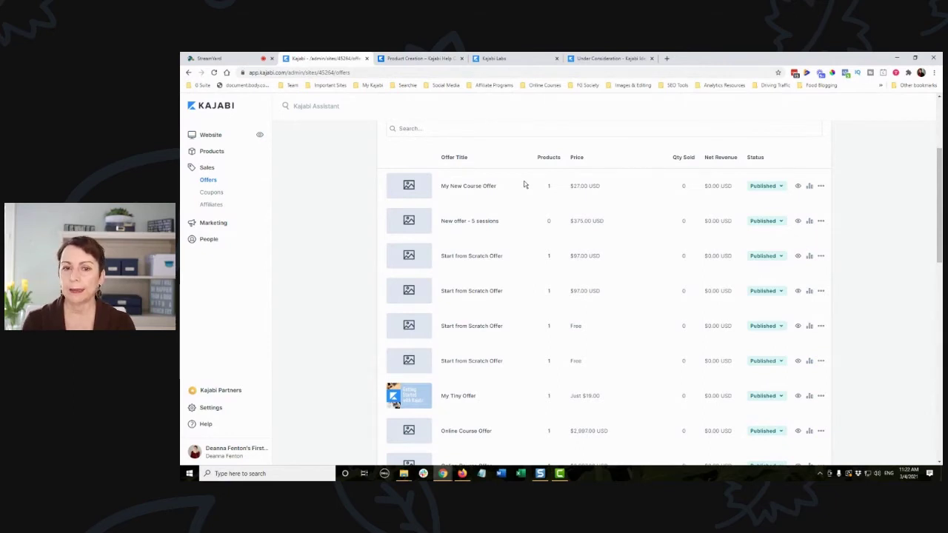
{"action": "scroll", "coordinate": [500, 255], "scroll_direction": "down", "scroll_amount": 4}
{"action": "scroll", "coordinate": [501, 255], "scroll_direction": "down", "scroll_amount": 5}
{"action": "scroll", "coordinate": [502, 254], "scroll_direction": "down", "scroll_amount": 2}
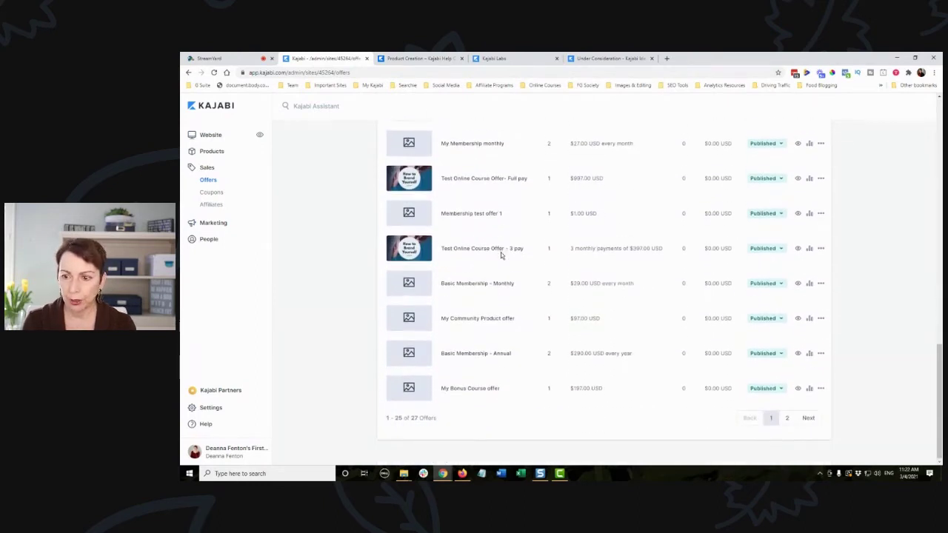
{"action": "scroll", "coordinate": [500, 255], "scroll_direction": "up", "scroll_amount": 15}
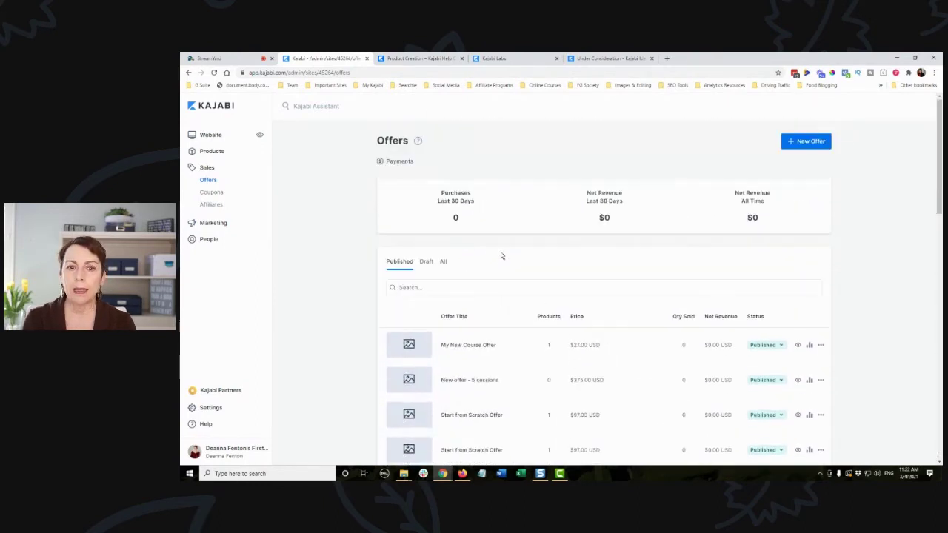
{"action": "left_click", "coordinate": [427, 264]}
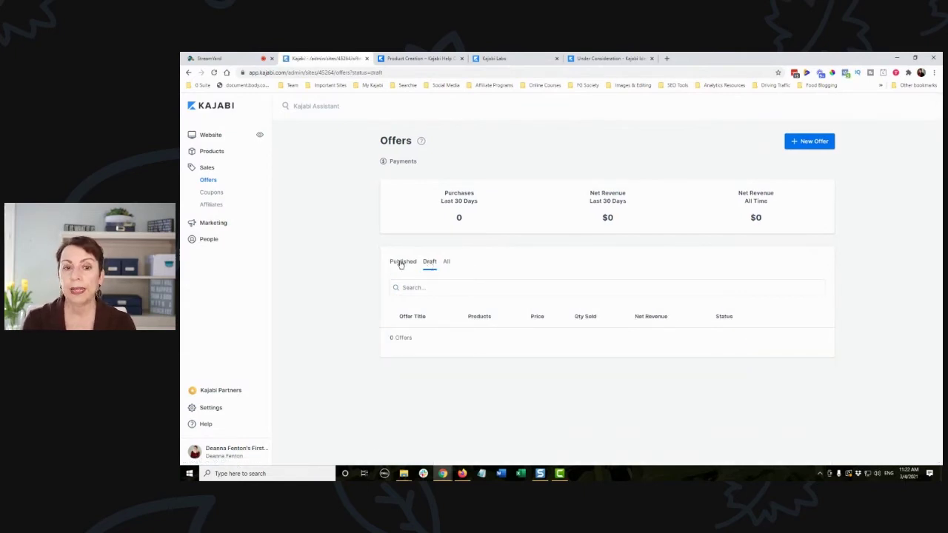
{"action": "left_click", "coordinate": [402, 264]}
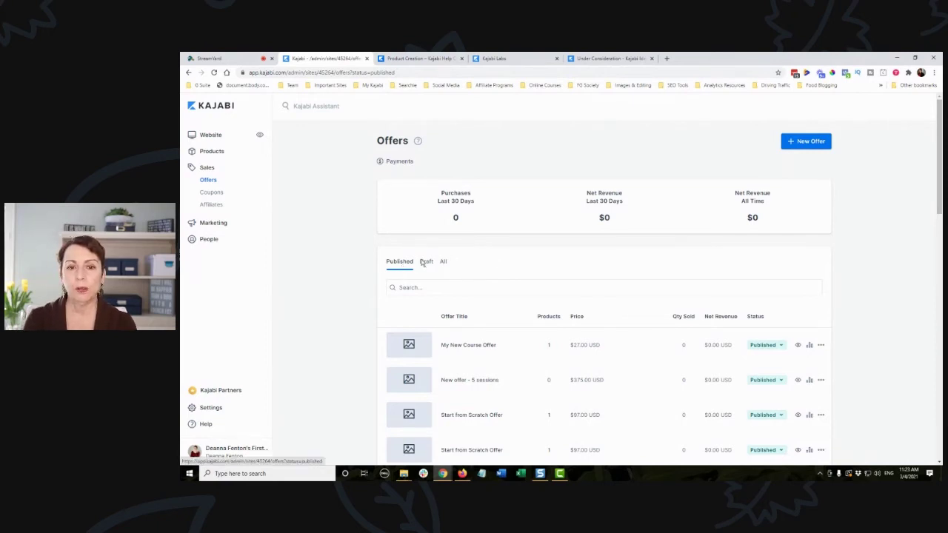
Step: Open the stats of My New Course Offer and review its sales, purchases, order bump and upsell revenue charts
{"action": "scroll", "coordinate": [596, 239], "scroll_direction": "down", "scroll_amount": 2}
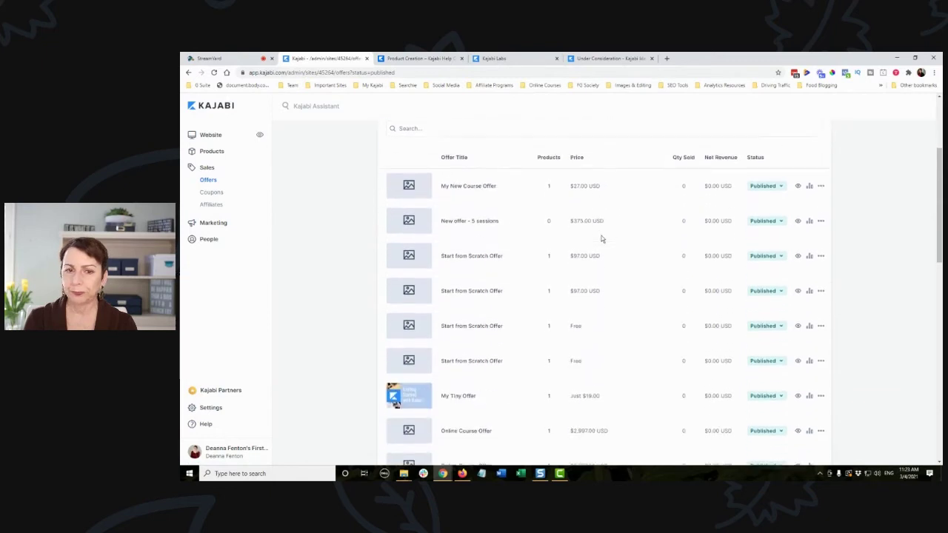
{"action": "left_click", "coordinate": [810, 186]}
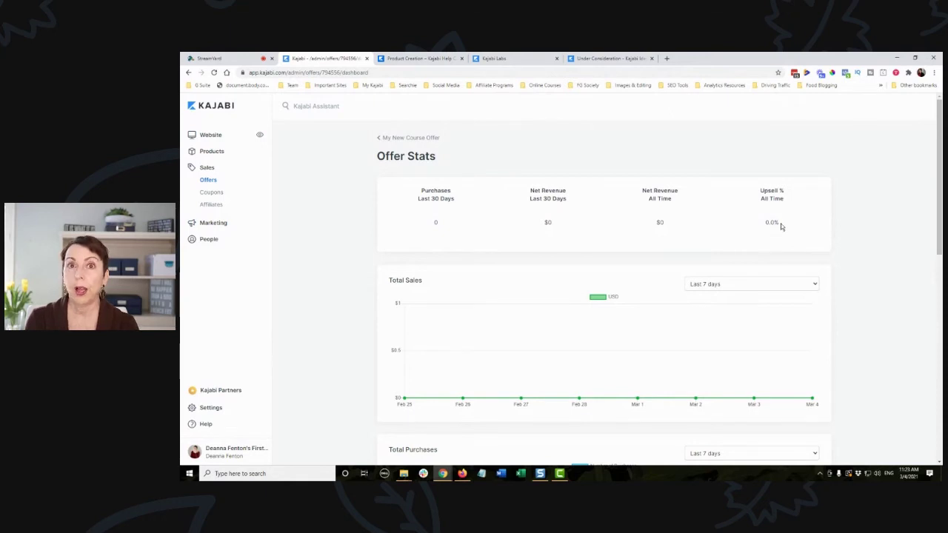
{"action": "scroll", "coordinate": [780, 226], "scroll_direction": "down", "scroll_amount": 5}
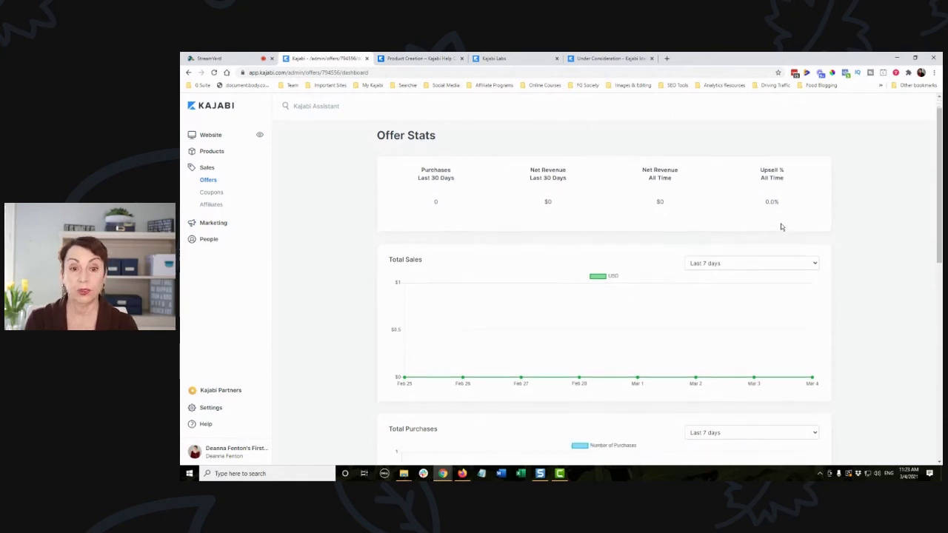
{"action": "scroll", "coordinate": [780, 226], "scroll_direction": "down", "scroll_amount": 5}
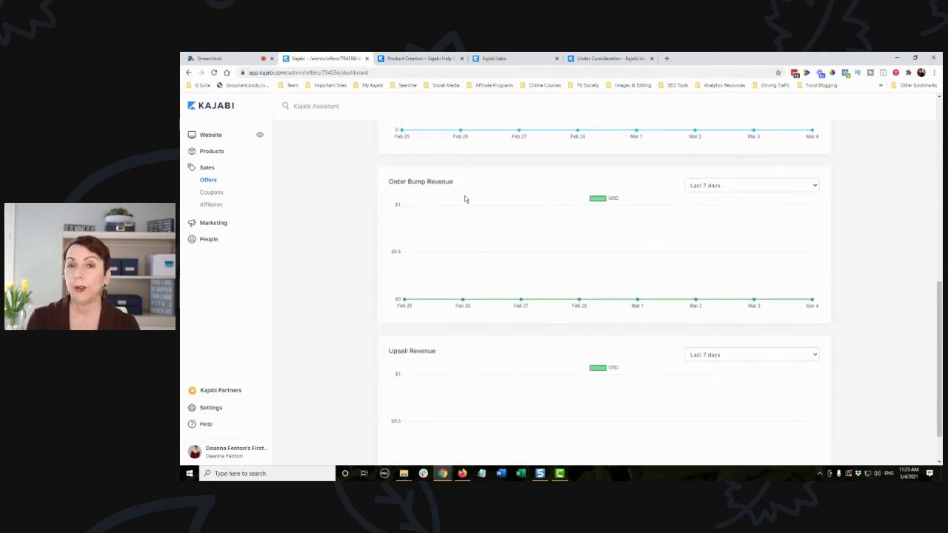
{"action": "scroll", "coordinate": [465, 199], "scroll_direction": "down", "scroll_amount": 1}
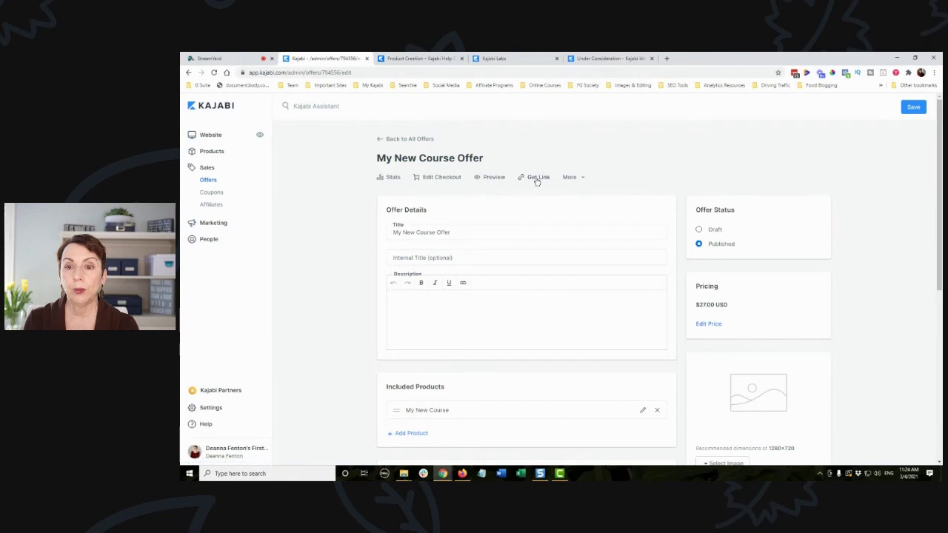
Step: Examine the additional actions and all settings of My New Course Offer, including upsell, cart abandonment and automations, and return to the offers list
{"action": "left_click", "coordinate": [573, 178]}
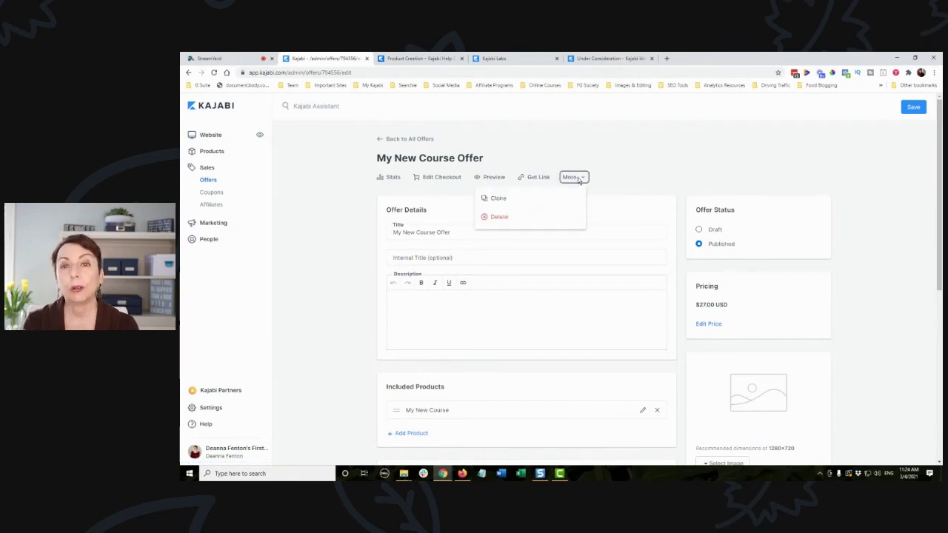
{"action": "left_click", "coordinate": [609, 150]}
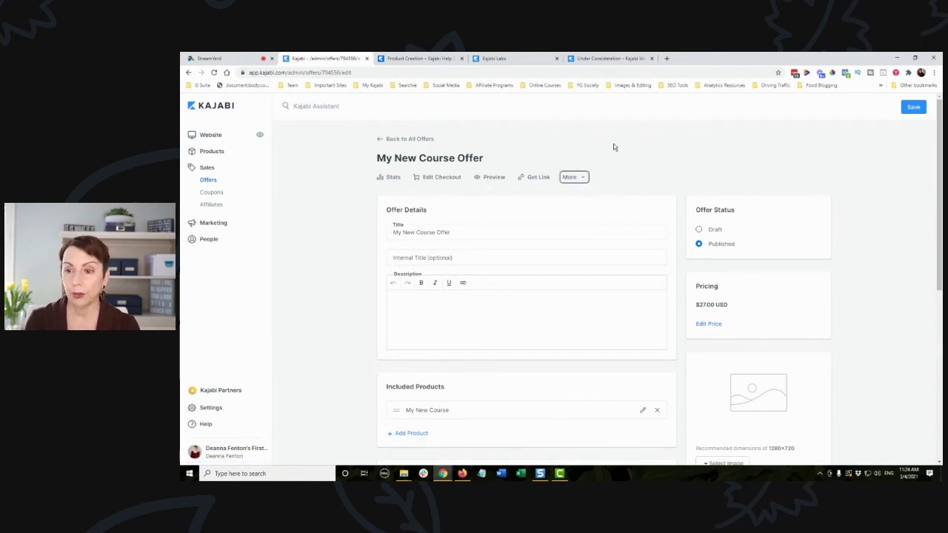
{"action": "scroll", "coordinate": [532, 232], "scroll_direction": "down", "scroll_amount": 2}
{"action": "scroll", "coordinate": [532, 232], "scroll_direction": "down", "scroll_amount": 6}
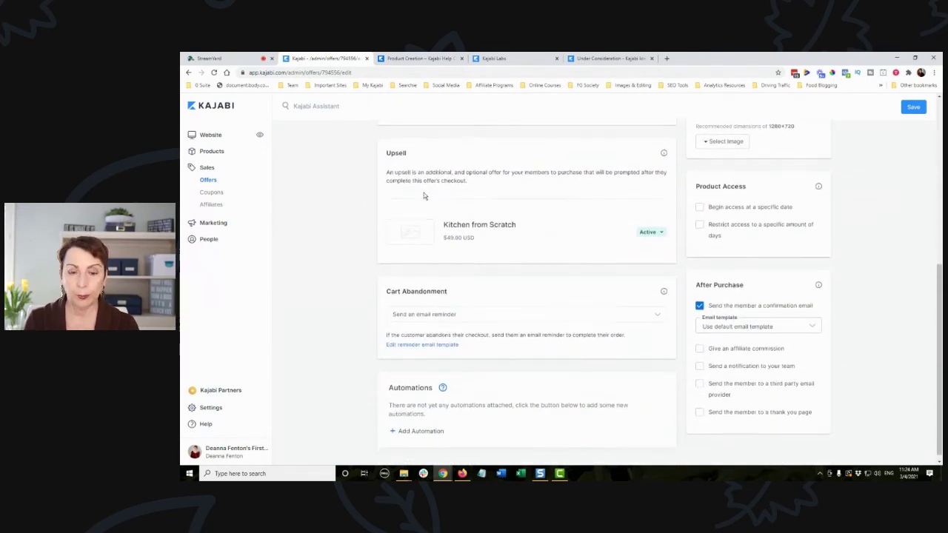
{"action": "scroll", "coordinate": [424, 195], "scroll_direction": "down", "scroll_amount": 1}
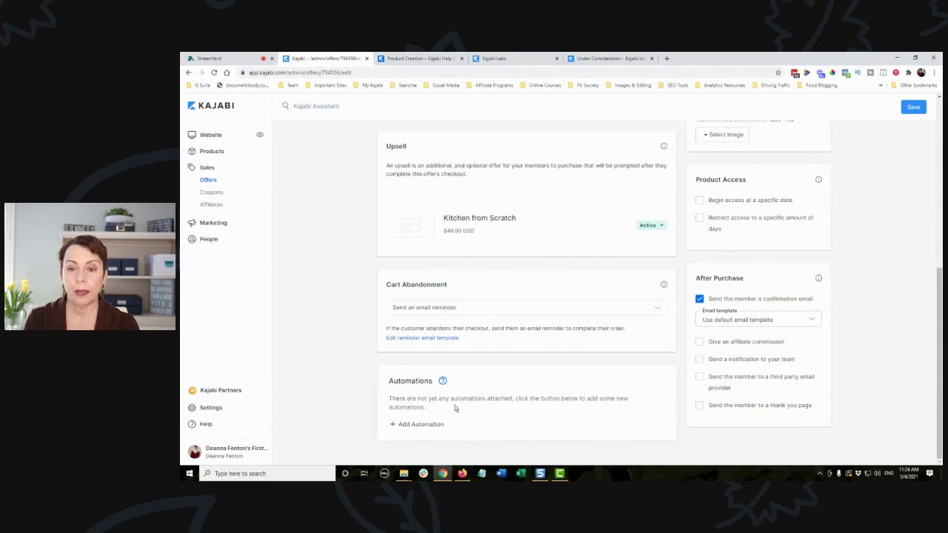
{"action": "scroll", "coordinate": [538, 344], "scroll_direction": "up", "scroll_amount": 1}
{"action": "scroll", "coordinate": [538, 344], "scroll_direction": "up", "scroll_amount": 10}
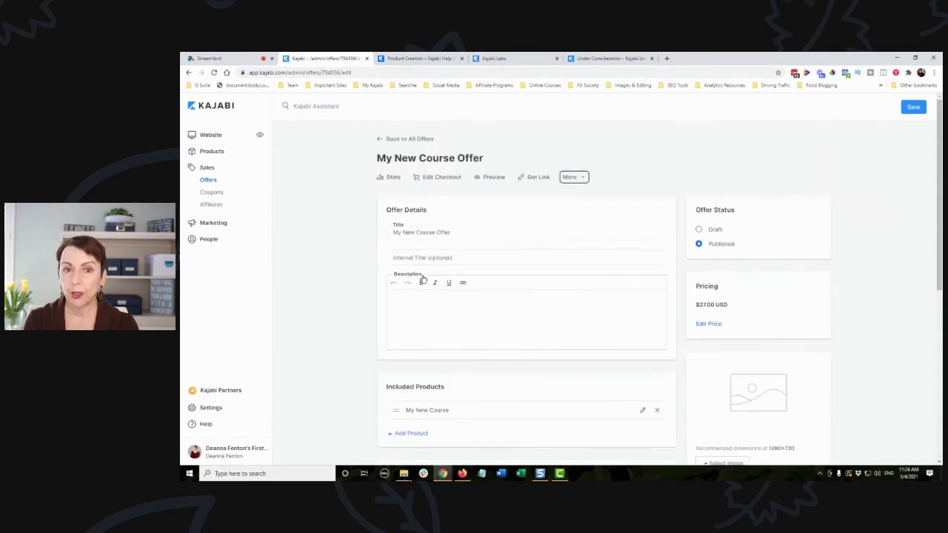
{"action": "left_click", "coordinate": [390, 137]}
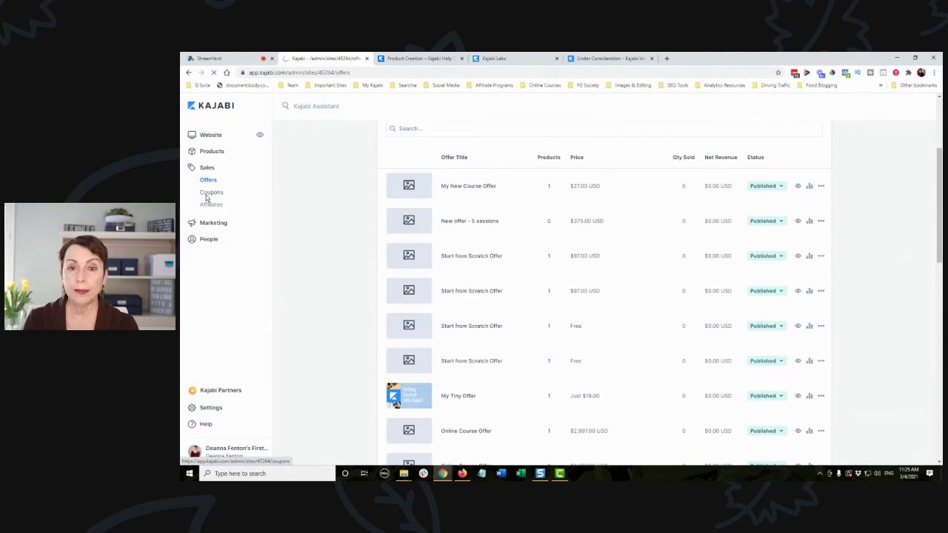
Step: Compare the old and new layouts of the Coupons page and filter the new list to single coupons
{"action": "left_click", "coordinate": [208, 194]}
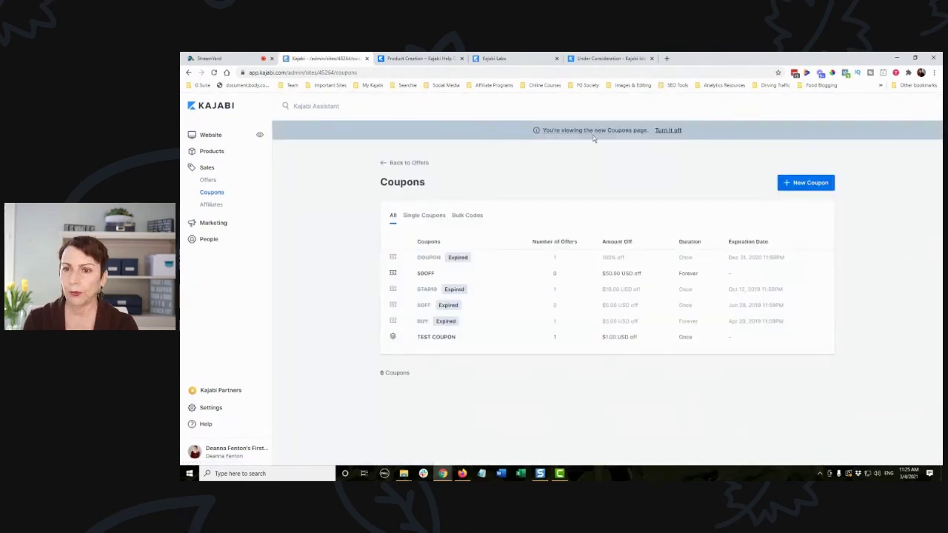
{"action": "left_click", "coordinate": [669, 131]}
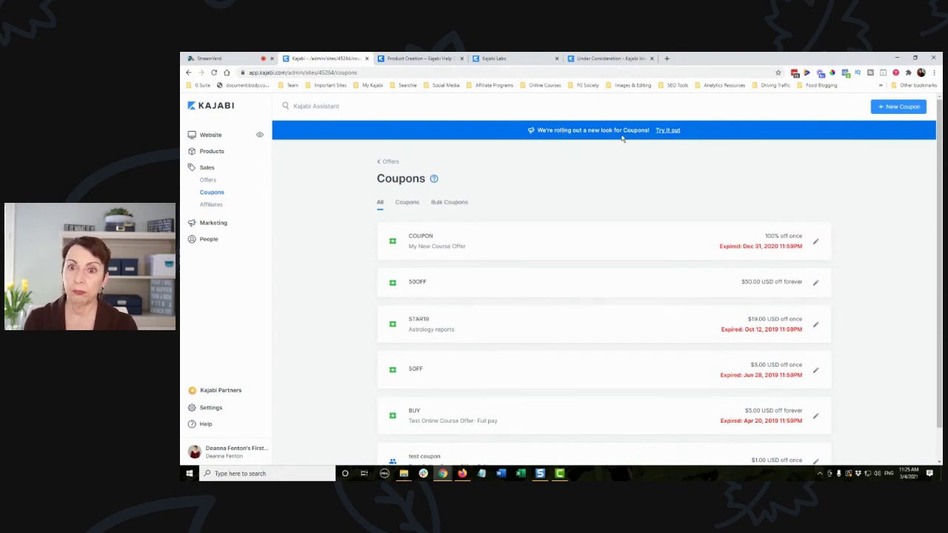
{"action": "left_click", "coordinate": [665, 131]}
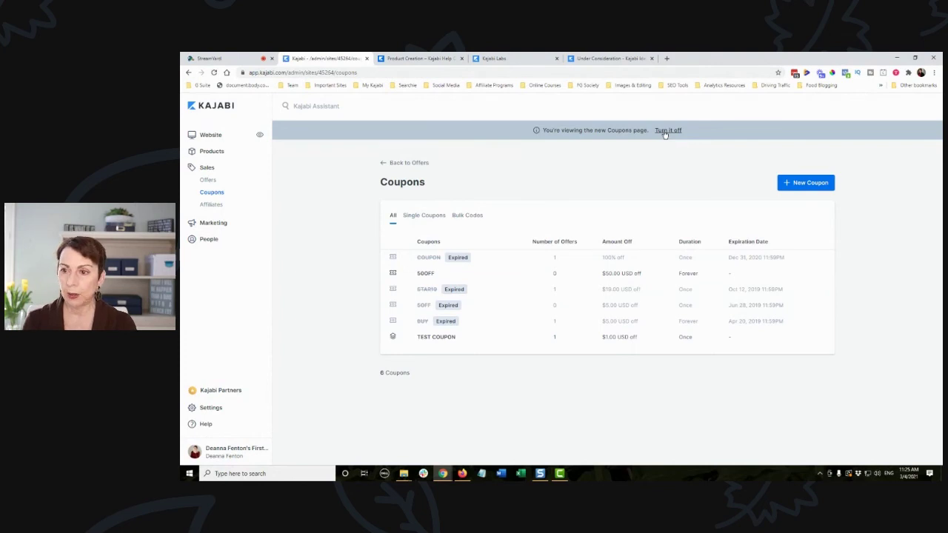
{"action": "left_click", "coordinate": [429, 217]}
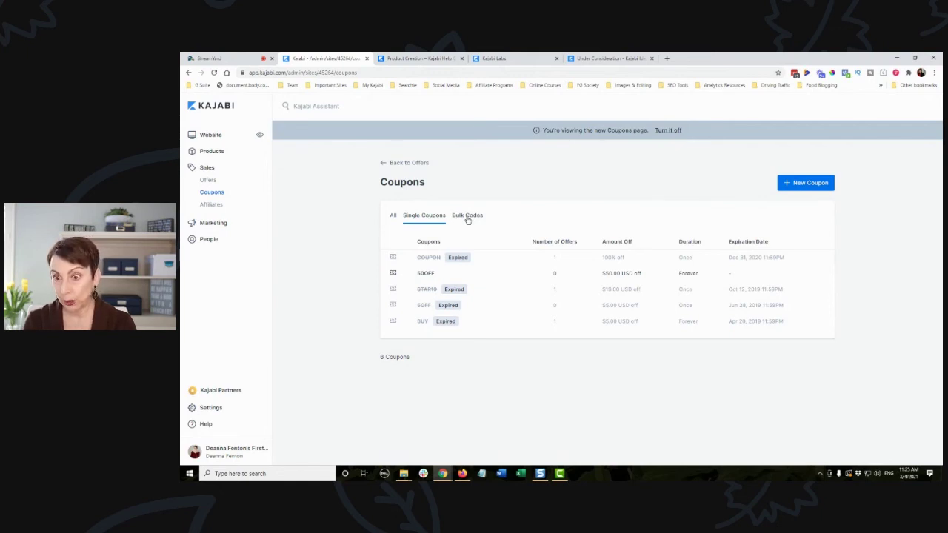
Step: Open a new coupon form and review its coupon type, discount, duration and expiration date options
{"action": "left_click", "coordinate": [806, 183]}
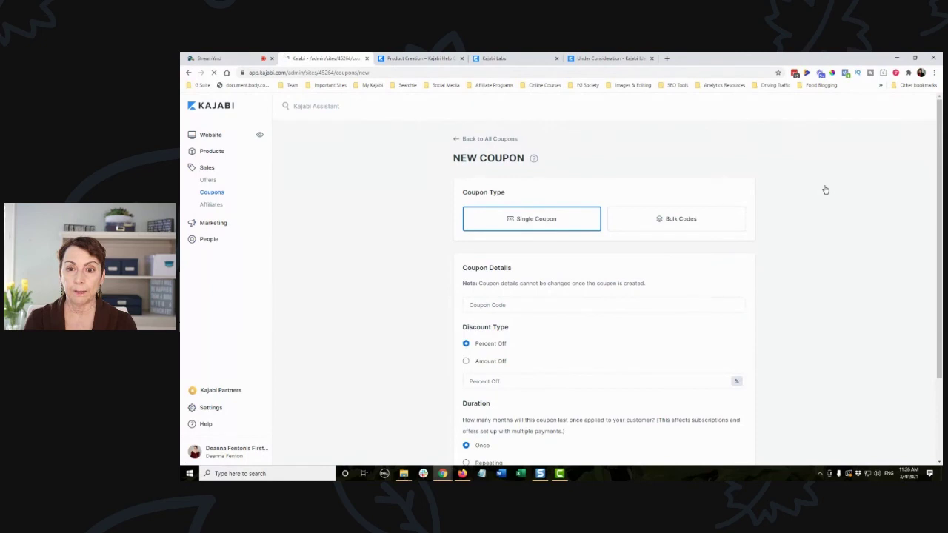
{"action": "scroll", "coordinate": [869, 182], "scroll_direction": "down", "scroll_amount": 1}
{"action": "scroll", "coordinate": [869, 181], "scroll_direction": "down", "scroll_amount": 2}
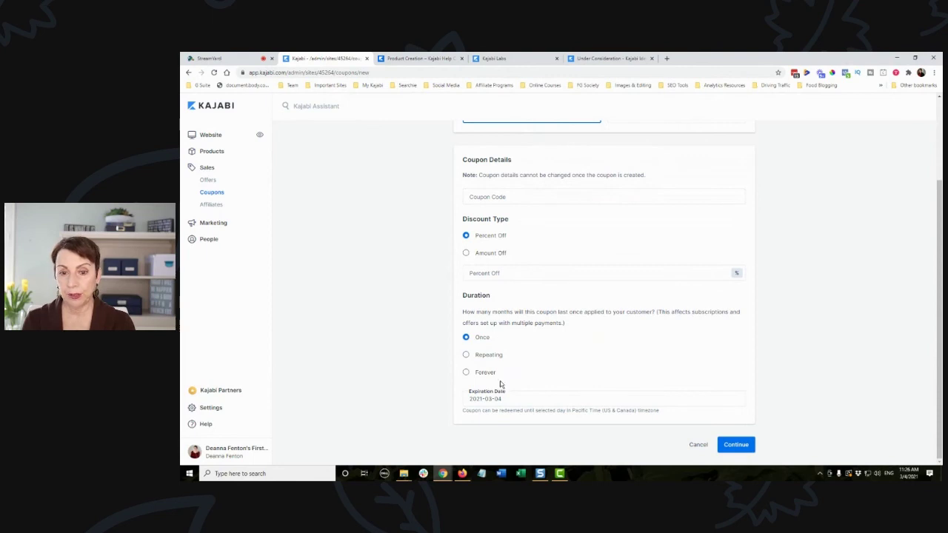
{"action": "scroll", "coordinate": [543, 154], "scroll_direction": "up", "scroll_amount": 3}
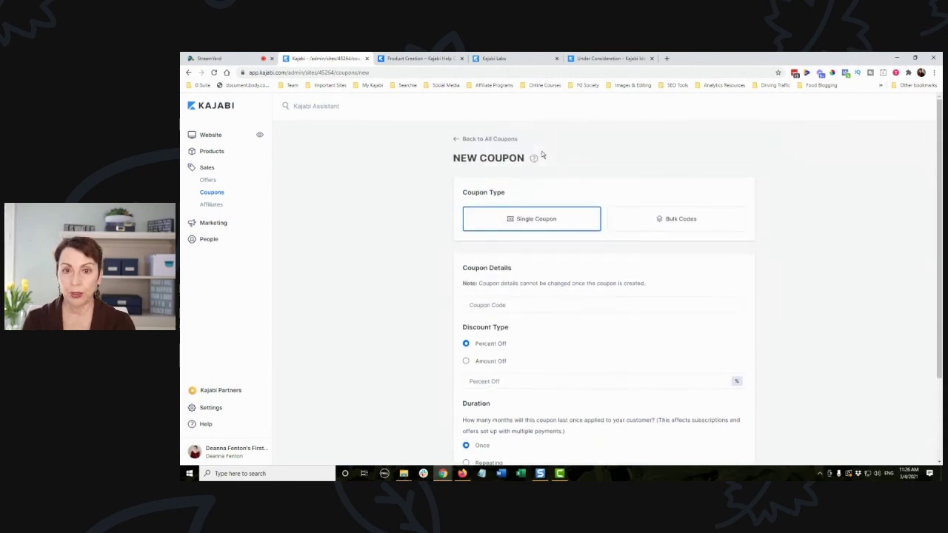
Step: Open the Affiliates page in the Sales section, view the affiliate users, and return to the affiliates overview
{"action": "left_click", "coordinate": [215, 207]}
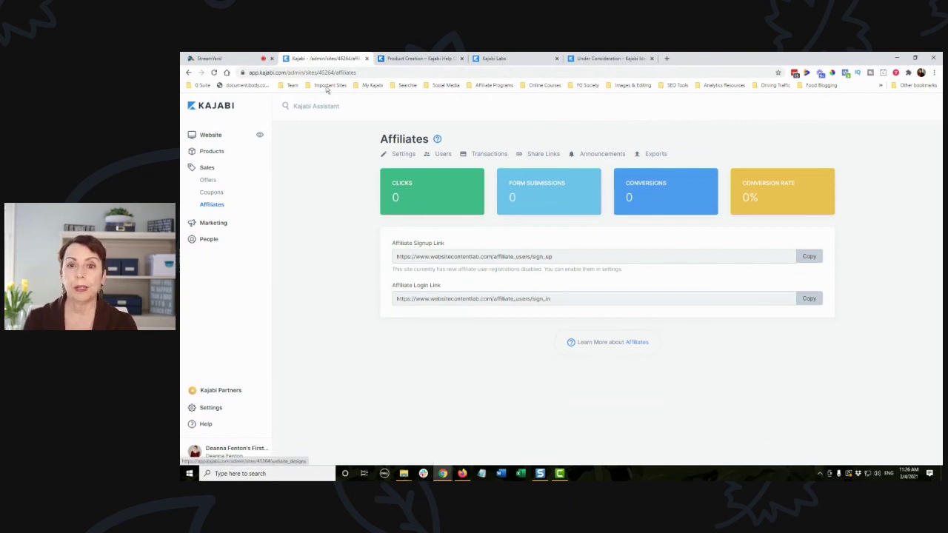
{"action": "left_click", "coordinate": [442, 153]}
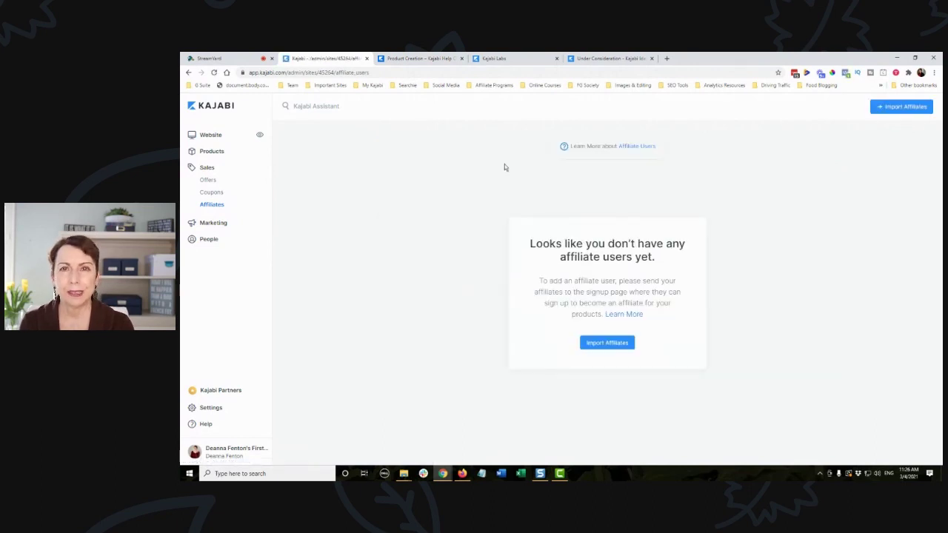
{"action": "left_click", "coordinate": [216, 205]}
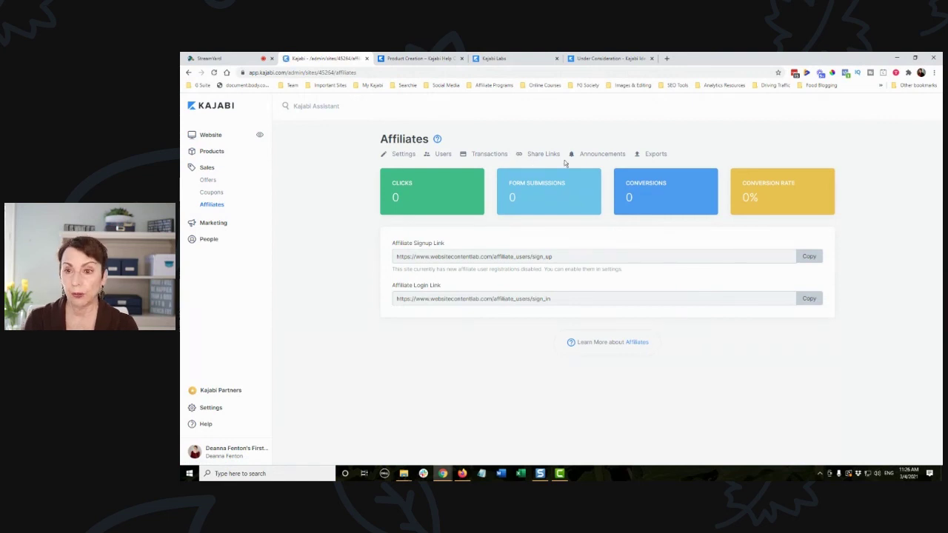